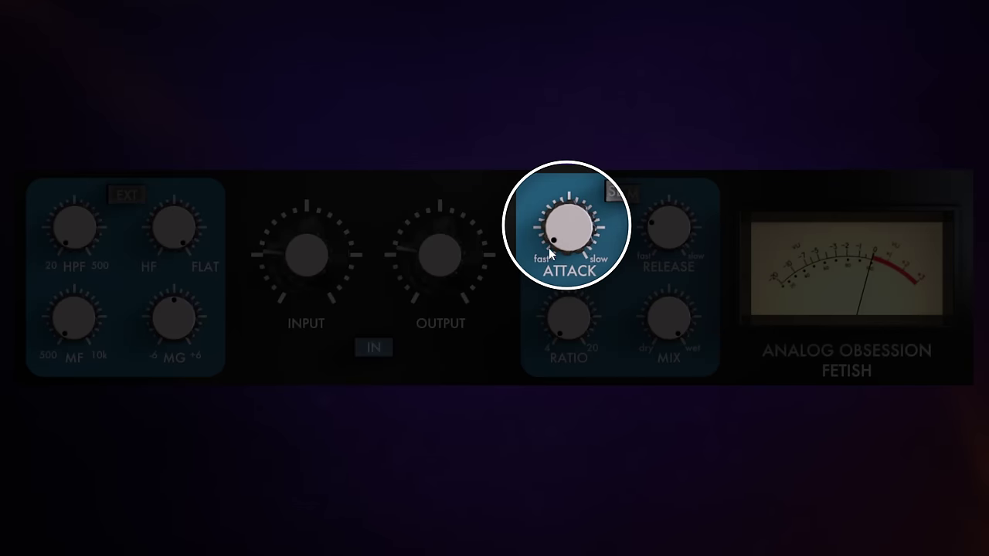
# Slow the FETISH ATTACK from its fastest setting to about 800 µs.
pyautogui.moveTo(567, 236)
pyautogui.mouseDown()
pyautogui.moveTo(566, 190)
pyautogui.moveTo(566, 241)
pyautogui.moveTo(578, 241)
pyautogui.mouseUp()
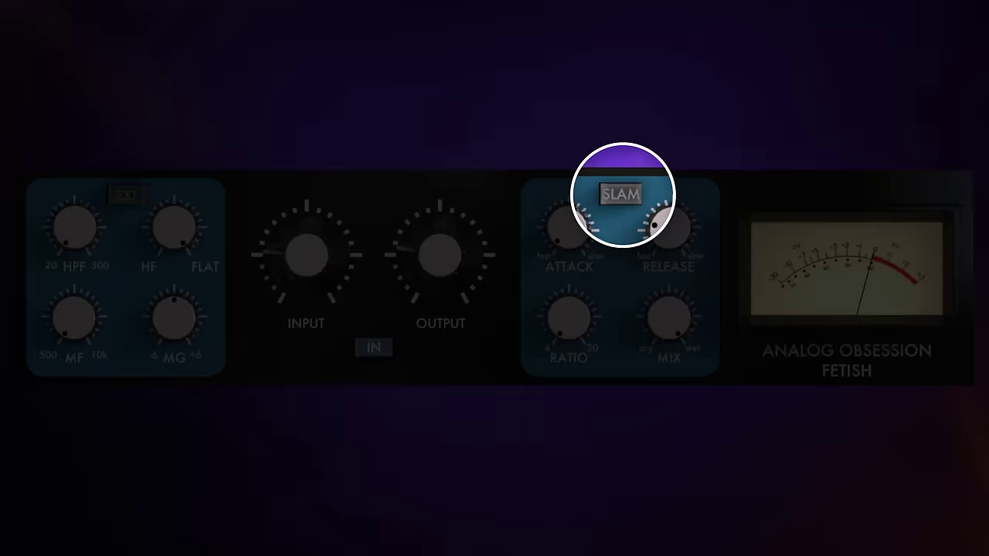
# Toggle Slam mode on, off and on again so it ends engaged.
pyautogui.click(623, 194)
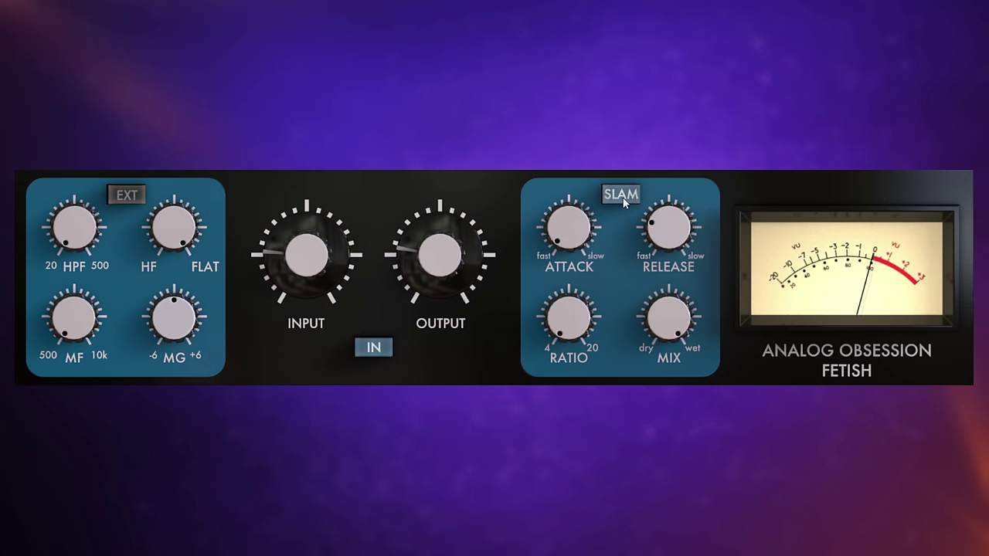
pyautogui.click(623, 200)
pyautogui.click(623, 198)
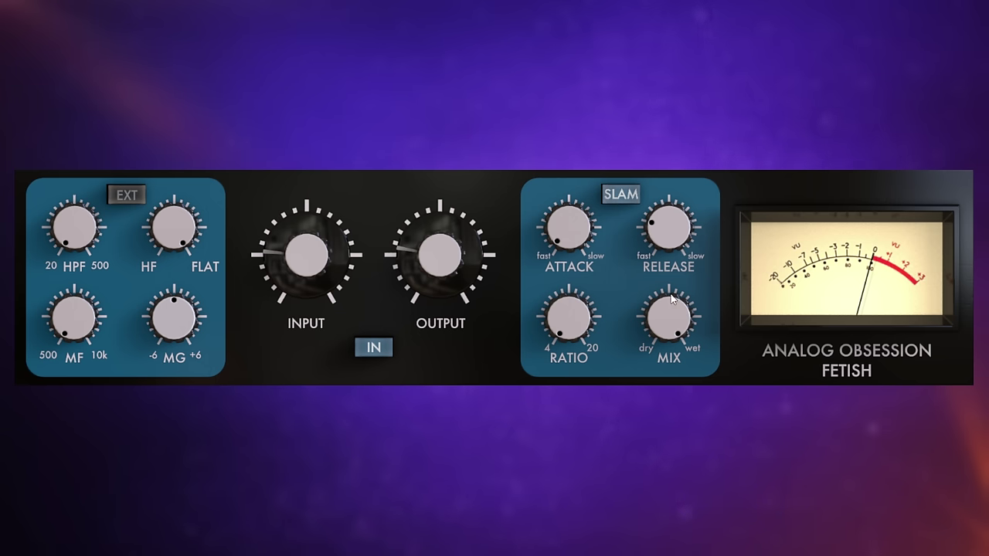
# Nudge the input to around -71 dB and raise the output to about 9 dB.
pyautogui.moveTo(299, 257); pyautogui.dragTo(300, 258)
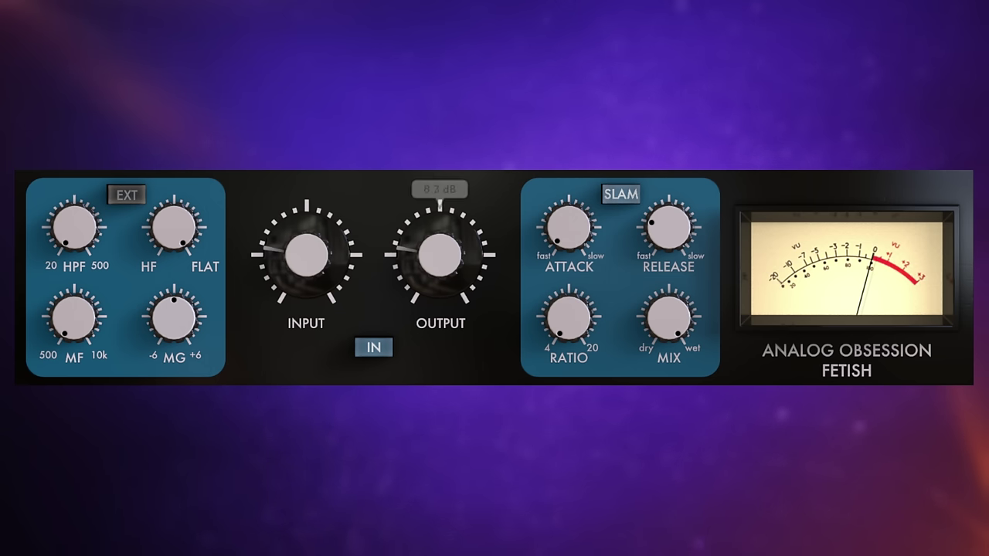
pyautogui.moveTo(440, 255); pyautogui.dragTo(440, 252)
pyautogui.moveTo(305, 259)
pyautogui.mouseDown()
pyautogui.moveTo(304, 247)
pyautogui.moveTo(305, 260)
pyautogui.mouseUp()
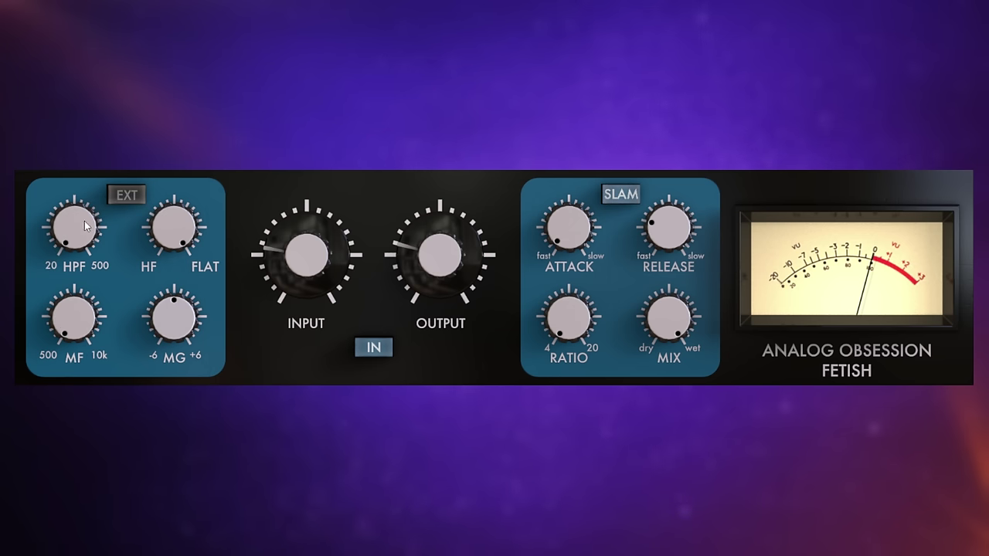
# Raise the sidechain HPF to 489 Hz, then switch the EXT sidechain on and back off.
pyautogui.moveTo(81, 236)
pyautogui.mouseDown()
pyautogui.moveTo(81, 202)
pyautogui.moveTo(81, 236)
pyautogui.mouseUp()
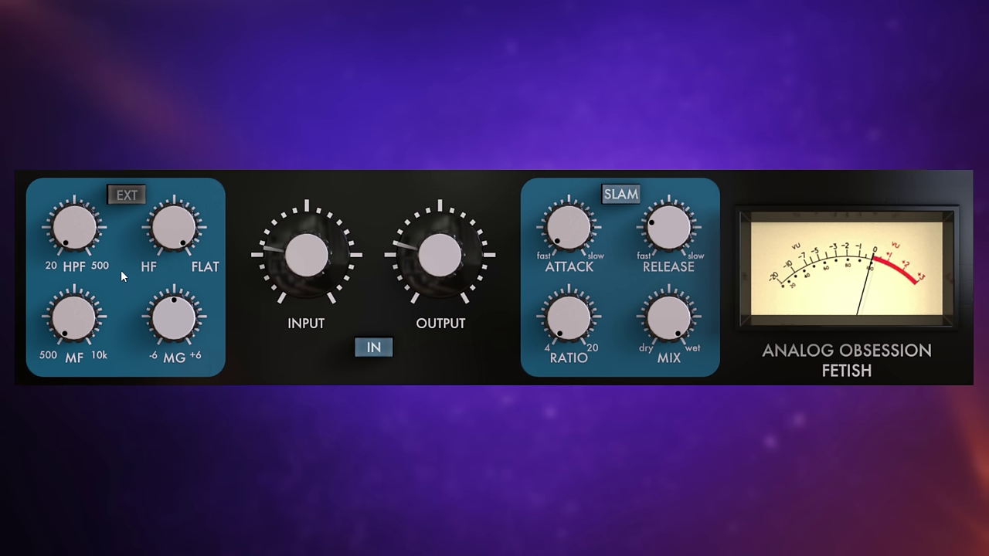
pyautogui.click(133, 194)
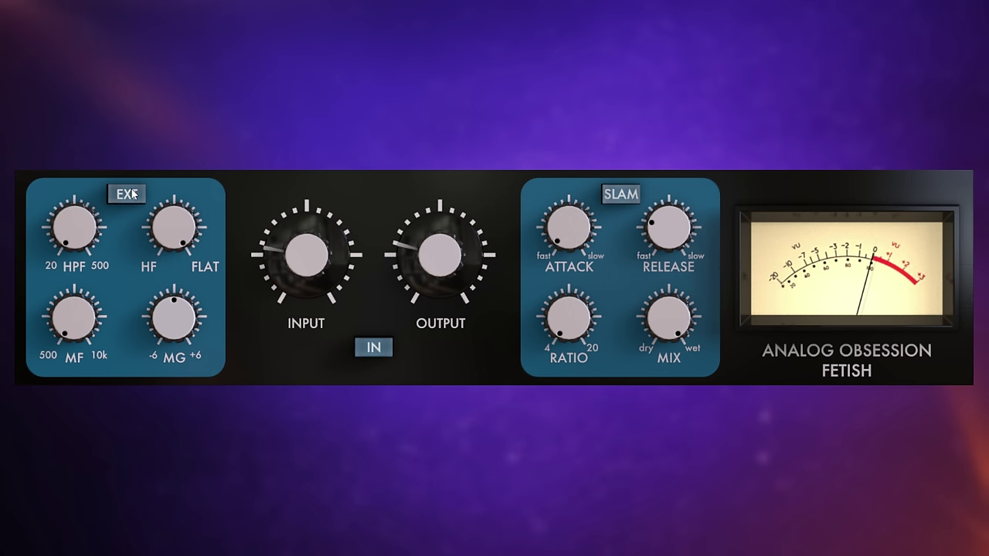
pyautogui.click(134, 196)
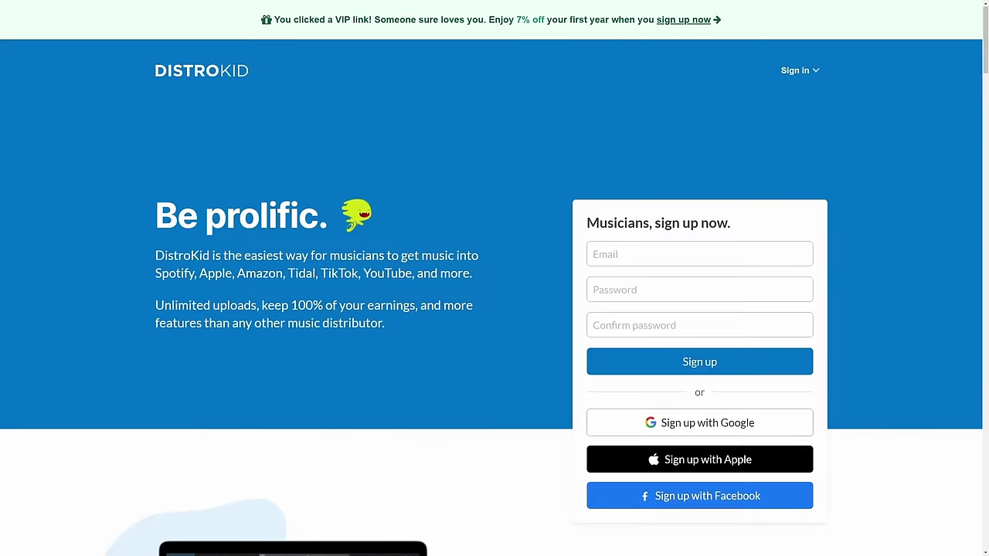
# Scroll down the DistroKid signup page through the $22.99-per-year unlimited uploads offer.
pyautogui.scroll(-3, 492, 298)
pyautogui.scroll(-3, 491, 298)
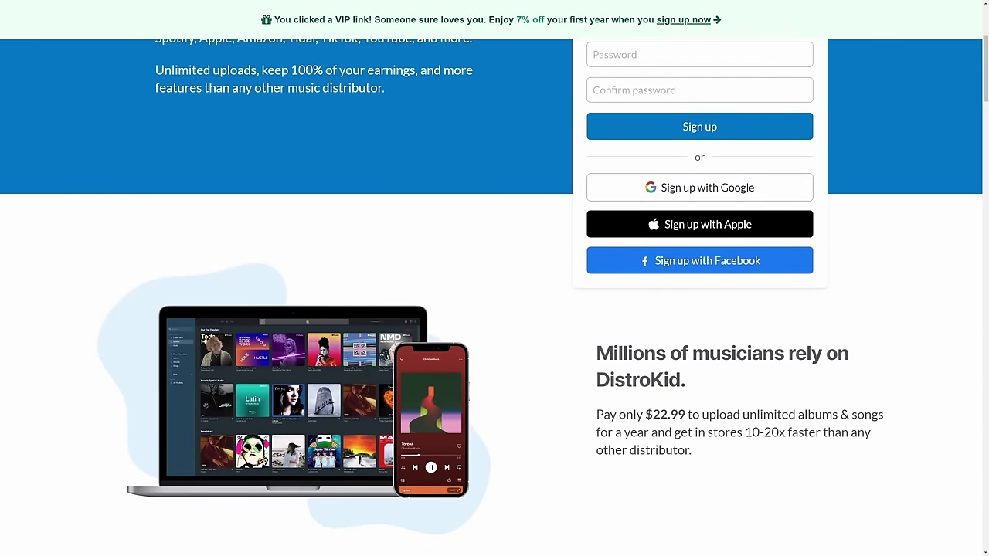
pyautogui.scroll(-2, 492, 298)
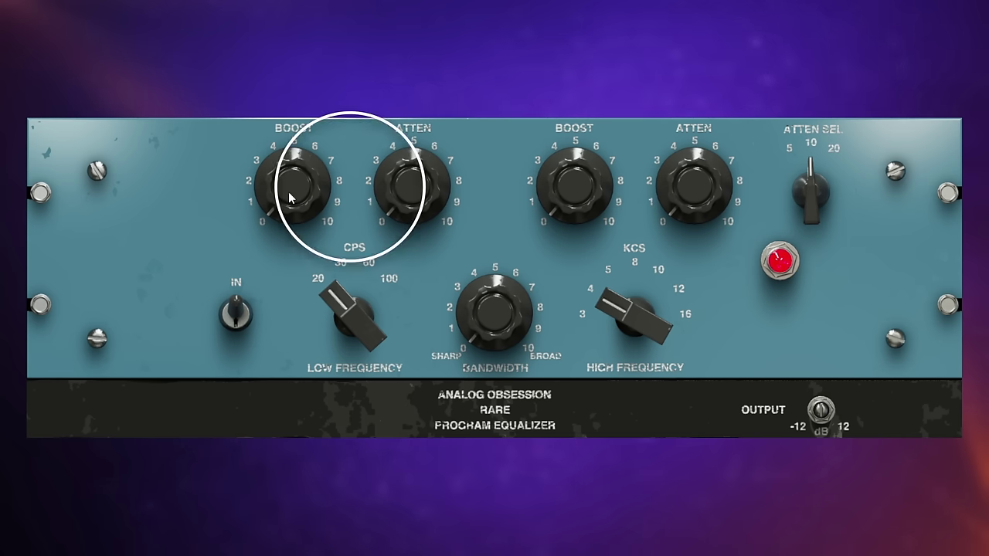
# Work the low BOOST down to 0.0 and try about 3.4 of low attenuation.
pyautogui.moveTo(294, 193)
pyautogui.moveTo(286, 185); pyautogui.dragTo(286, 208)
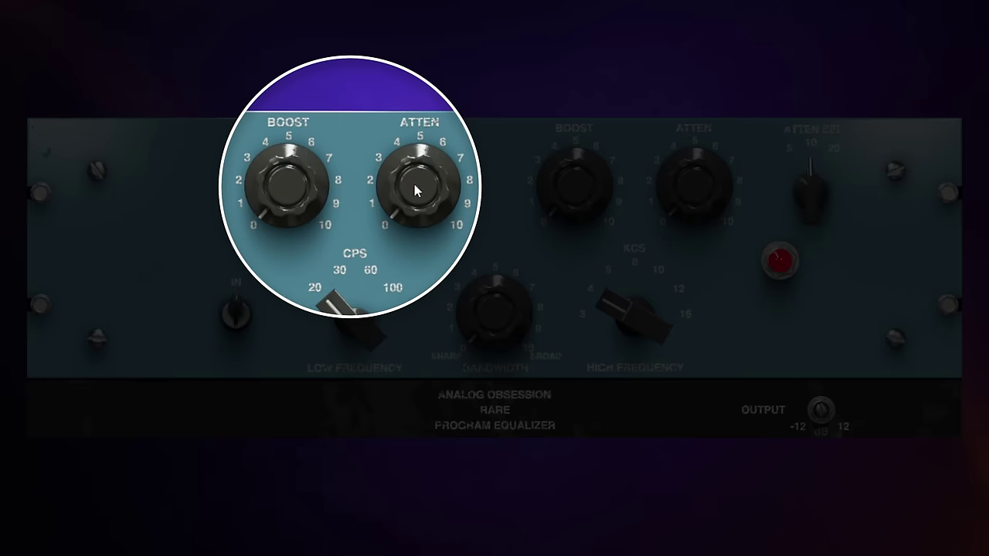
pyautogui.moveTo(413, 185)
pyautogui.mouseDown()
pyautogui.moveTo(412, 160)
pyautogui.moveTo(413, 202)
pyautogui.mouseUp()
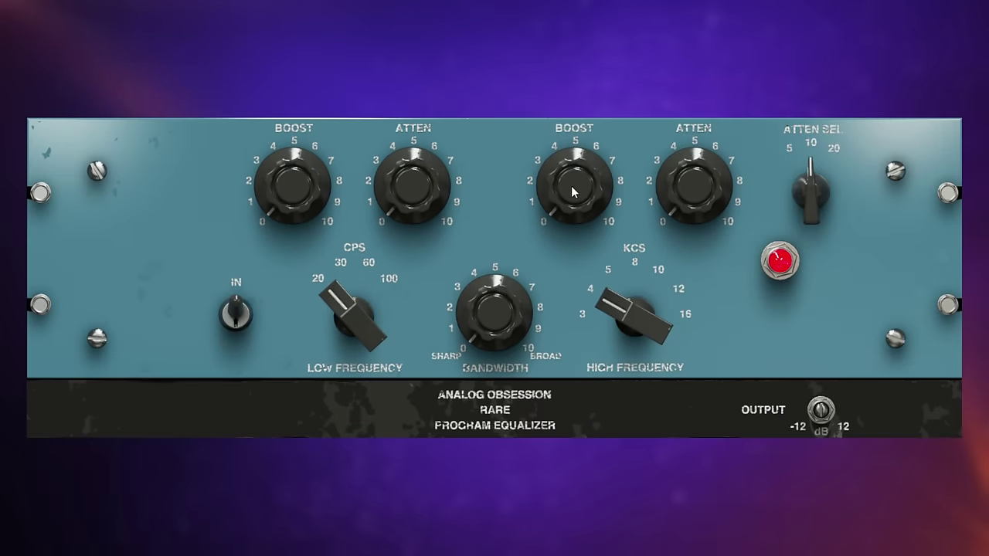
# Sweep the high BOOST to about 2.1 and high ATTEN to 3.3, then return both to 0.
pyautogui.moveTo(573, 193)
pyautogui.mouseDown()
pyautogui.moveTo(573, 151)
pyautogui.moveTo(573, 194)
pyautogui.mouseUp()
pyautogui.moveTo(697, 198)
pyautogui.mouseDown()
pyautogui.moveTo(699, 157)
pyautogui.moveTo(699, 203)
pyautogui.mouseUp()
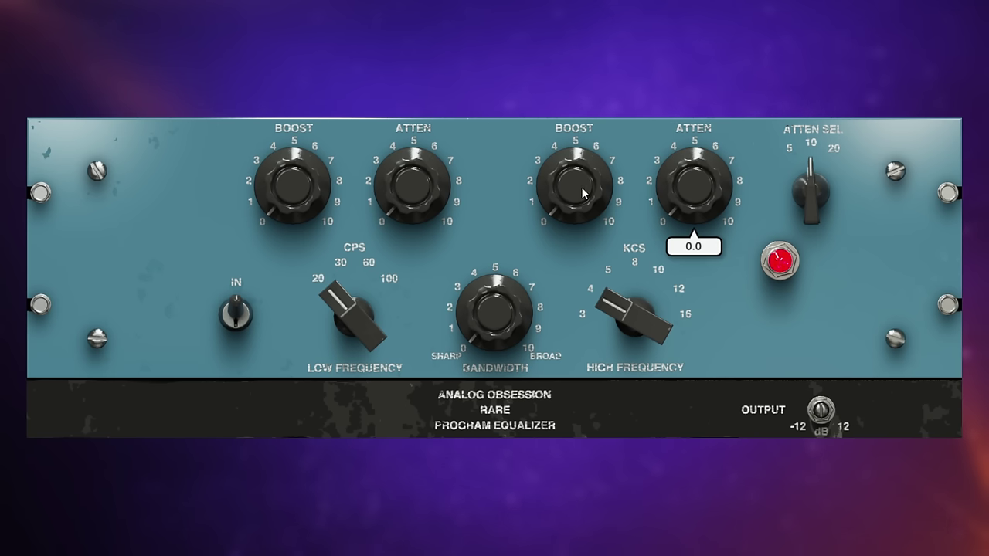
pyautogui.moveTo(585, 187)
pyautogui.mouseDown()
pyautogui.moveTo(585, 165)
pyautogui.moveTo(585, 202)
pyautogui.mouseUp()
pyautogui.moveTo(698, 194); pyautogui.dragTo(697, 165)
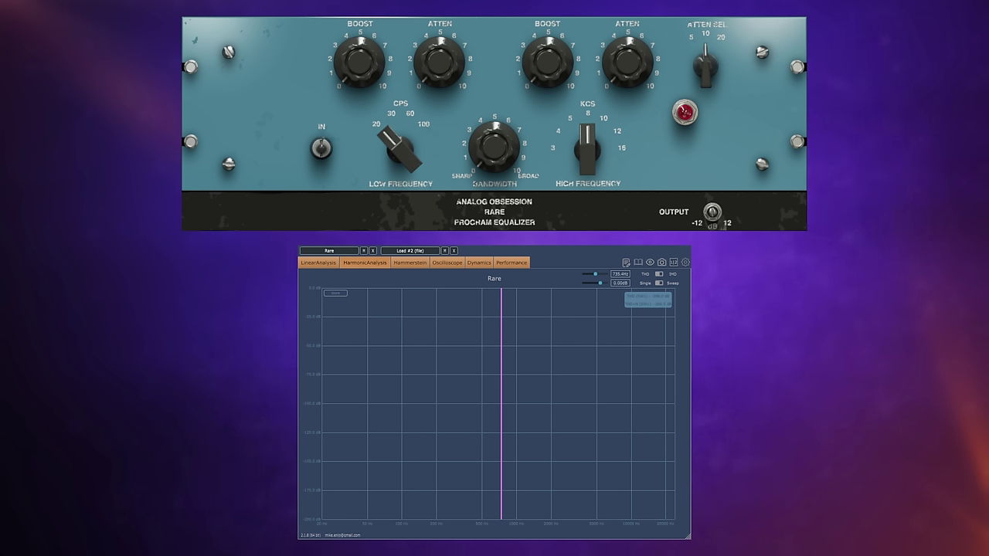
# Engage RARE's IN switch so the harmonic spectrum shows its series of harmonics.
pyautogui.click(321, 148)
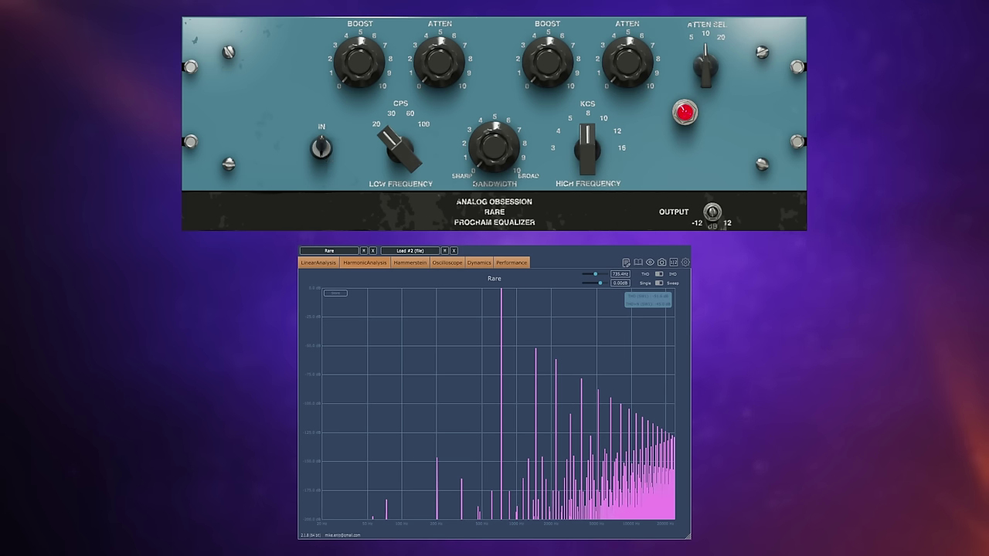
# Switch Plugin Doctor to Linear Analysis to show RARE's frequency-response curve.
pyautogui.click(317, 265)
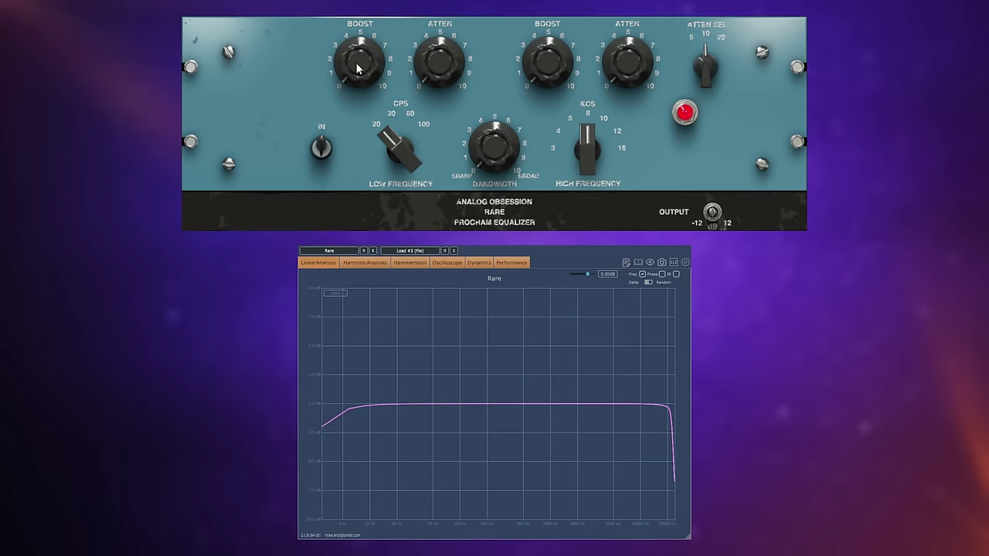
pyautogui.moveTo(364, 72); pyautogui.dragTo(365, 49)
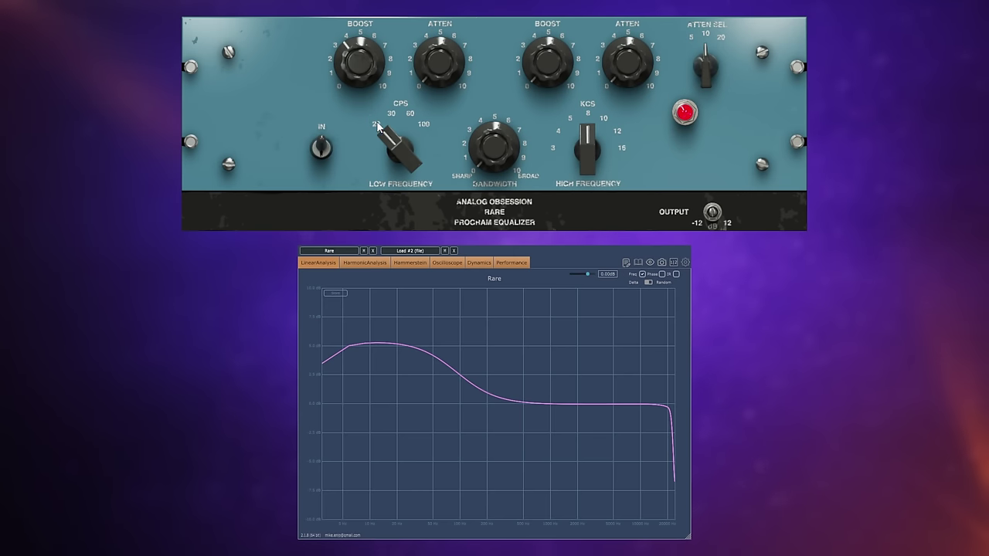
pyautogui.moveTo(401, 149)
pyautogui.mouseDown()
pyautogui.moveTo(400, 120)
pyautogui.moveTo(400, 149)
pyautogui.mouseUp()
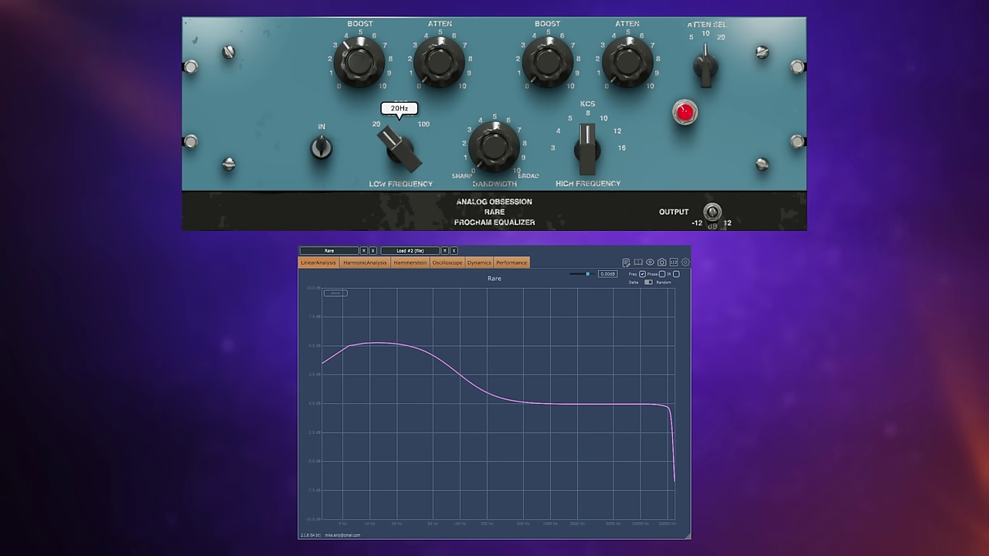
pyautogui.click(361, 61)
pyautogui.moveTo(359, 63); pyautogui.dragTo(359, 97)
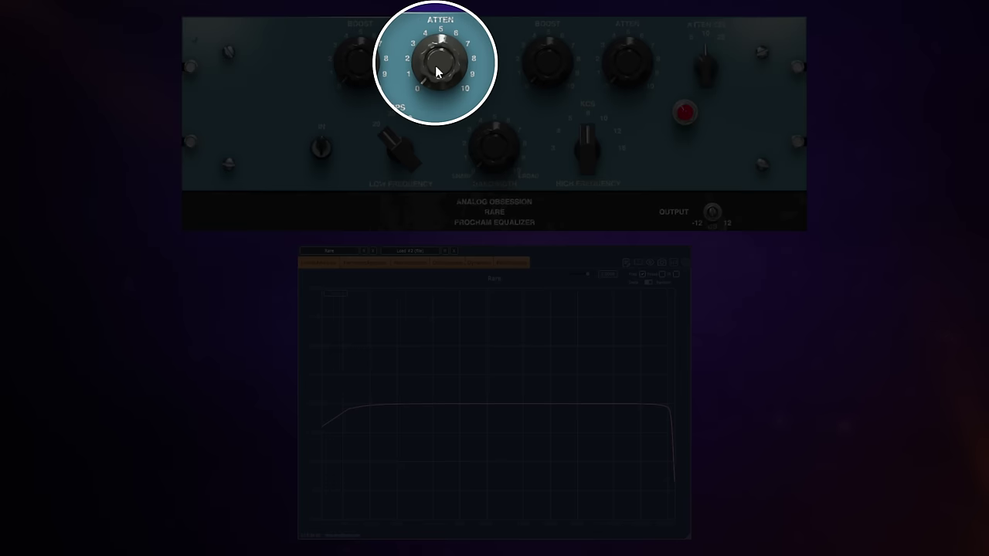
pyautogui.moveTo(438, 70)
pyautogui.mouseDown()
pyautogui.moveTo(438, 42)
pyautogui.moveTo(438, 68)
pyautogui.moveTo(438, 51)
pyautogui.mouseUp()
pyautogui.moveTo(398, 154); pyautogui.dragTo(398, 147)
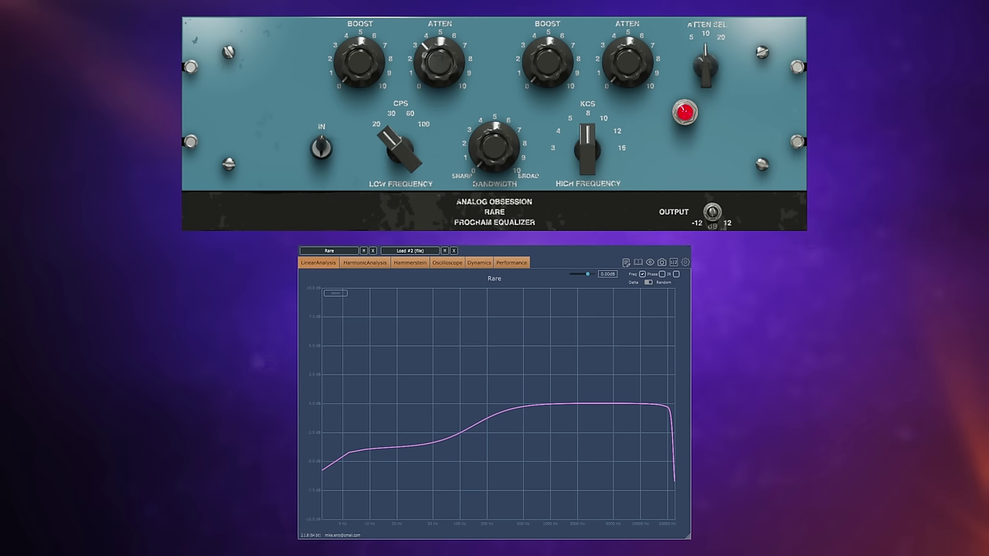
pyautogui.moveTo(439, 61); pyautogui.dragTo(439, 67)
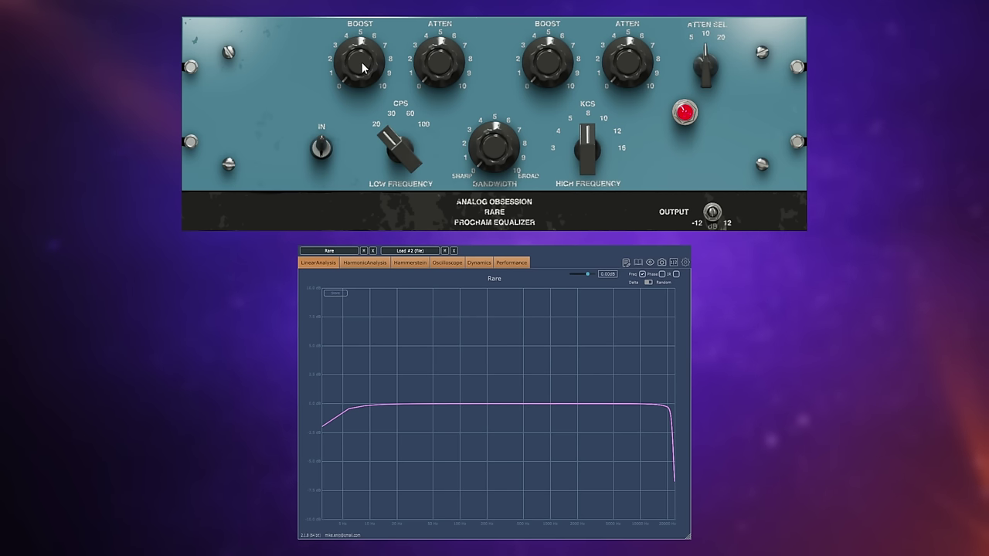
# Try a low boost of 1.4 and cut of 3.4 at 30 Hz, then zero both knobs.
pyautogui.moveTo(364, 65); pyautogui.dragTo(364, 37)
pyautogui.moveTo(446, 73); pyautogui.dragTo(445, 39)
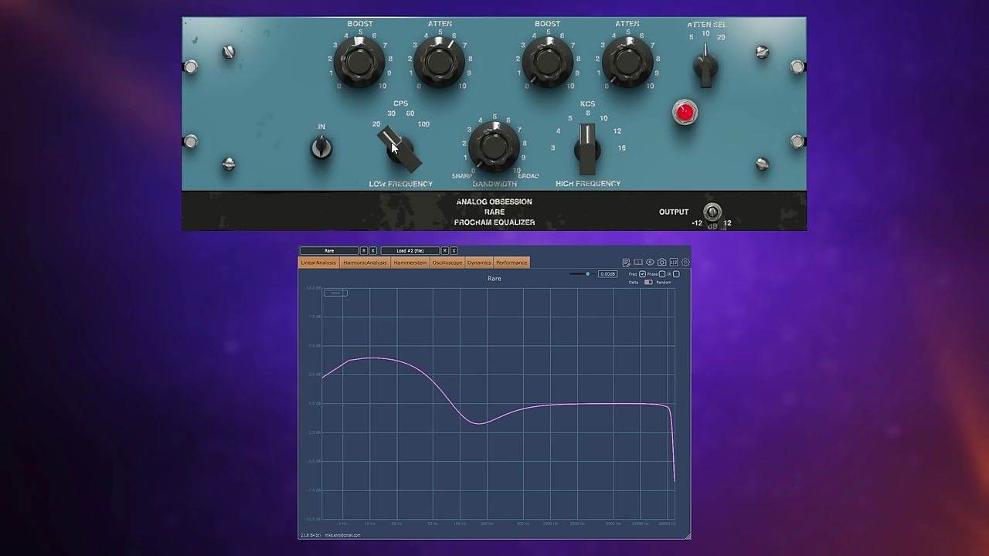
pyautogui.moveTo(391, 141); pyautogui.dragTo(395, 134)
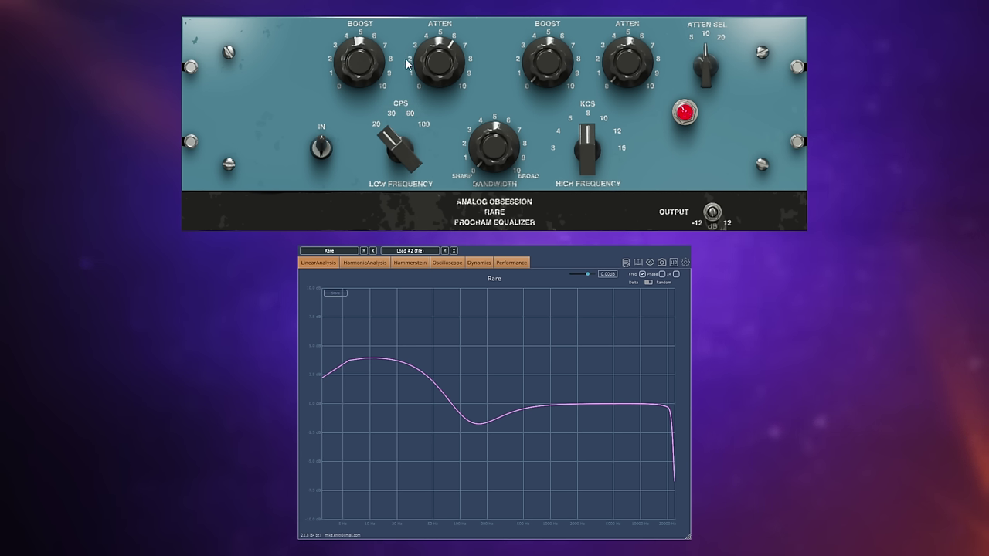
pyautogui.moveTo(360, 60); pyautogui.dragTo(360, 97)
pyautogui.moveTo(439, 60); pyautogui.dragTo(489, 79)
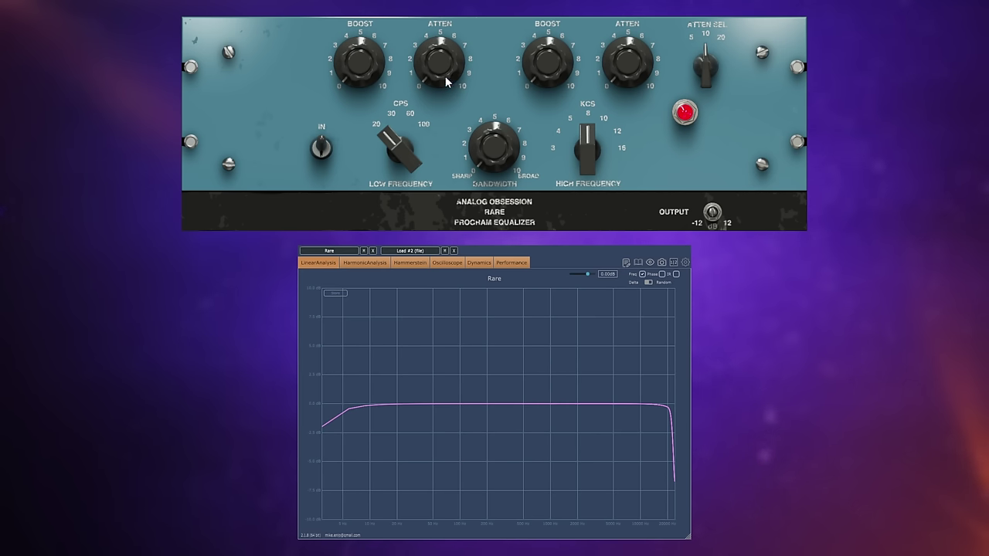
# Boost the high band by about 1.9 and set the high frequency to 4 kHz.
pyautogui.moveTo(442, 76); pyautogui.dragTo(448, 68)
pyautogui.moveTo(552, 69); pyautogui.dragTo(552, 39)
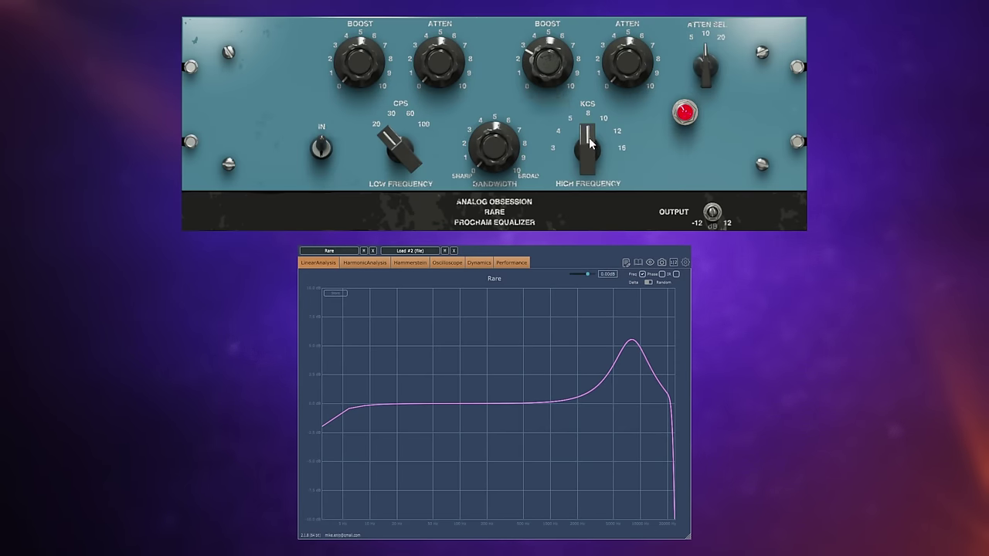
pyautogui.moveTo(587, 148); pyautogui.dragTo(587, 164)
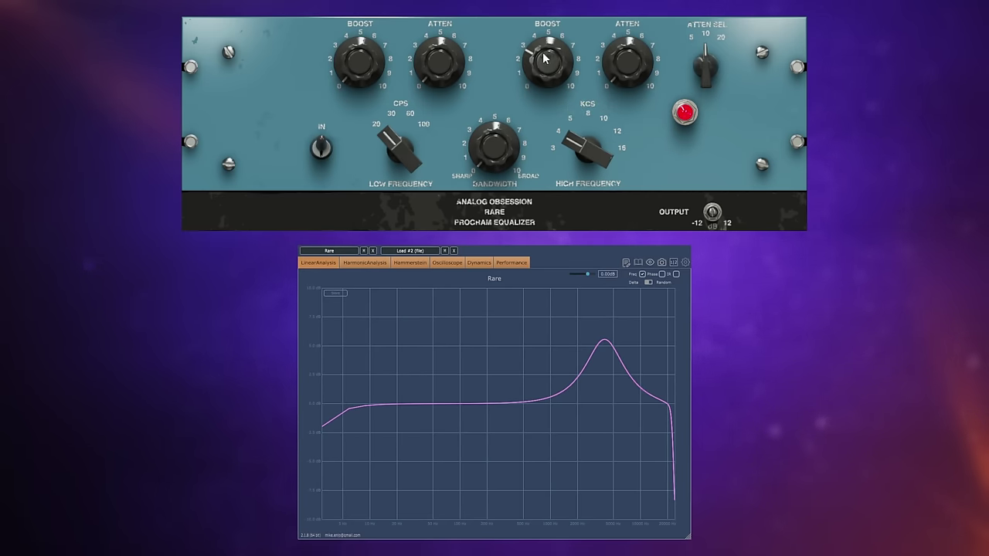
pyautogui.moveTo(585, 153); pyautogui.dragTo(585, 152)
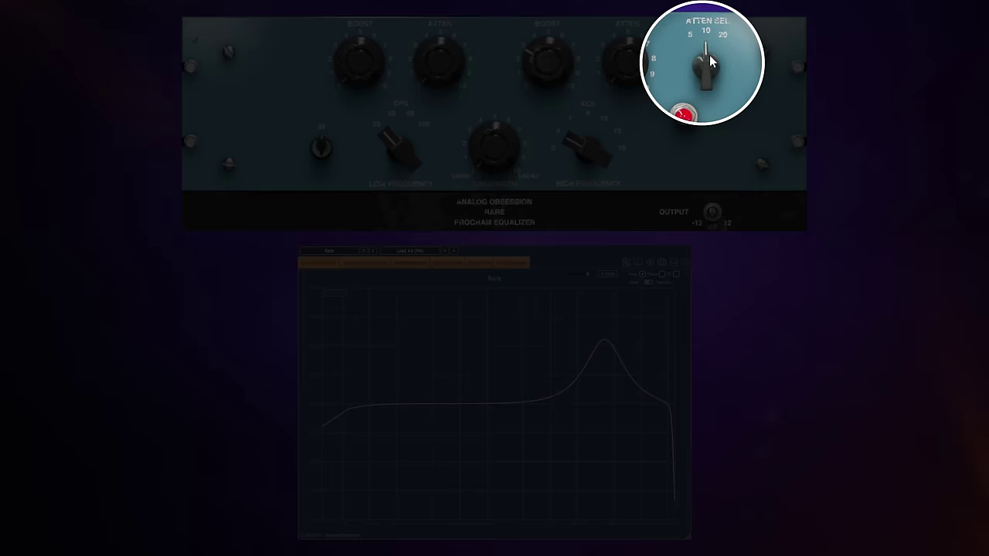
# Set the high cut to 5 kHz, bandwidth 4.1, high boost 5.5 and high attenuation 3.8.
pyautogui.moveTo(707, 65); pyautogui.dragTo(706, 71)
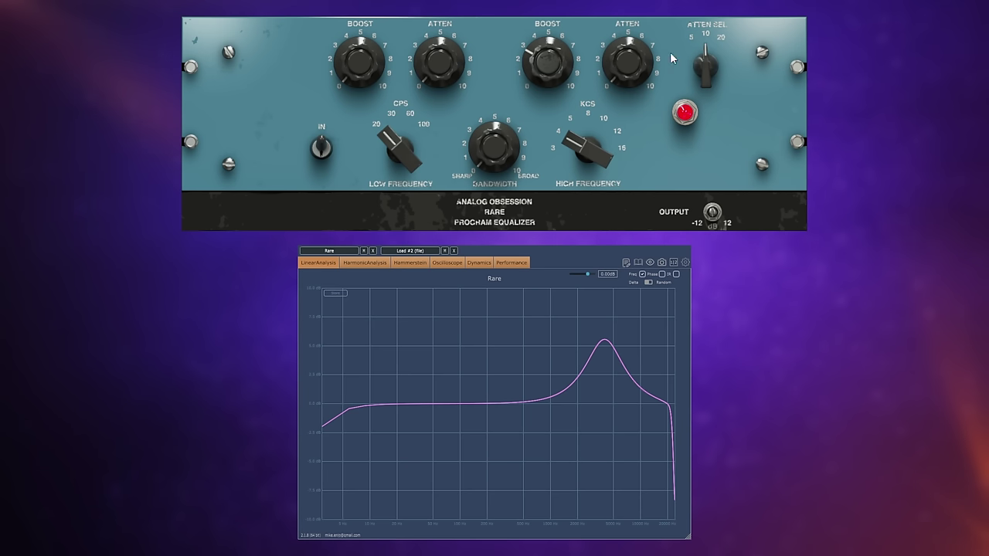
pyautogui.moveTo(546, 60); pyautogui.dragTo(546, 51)
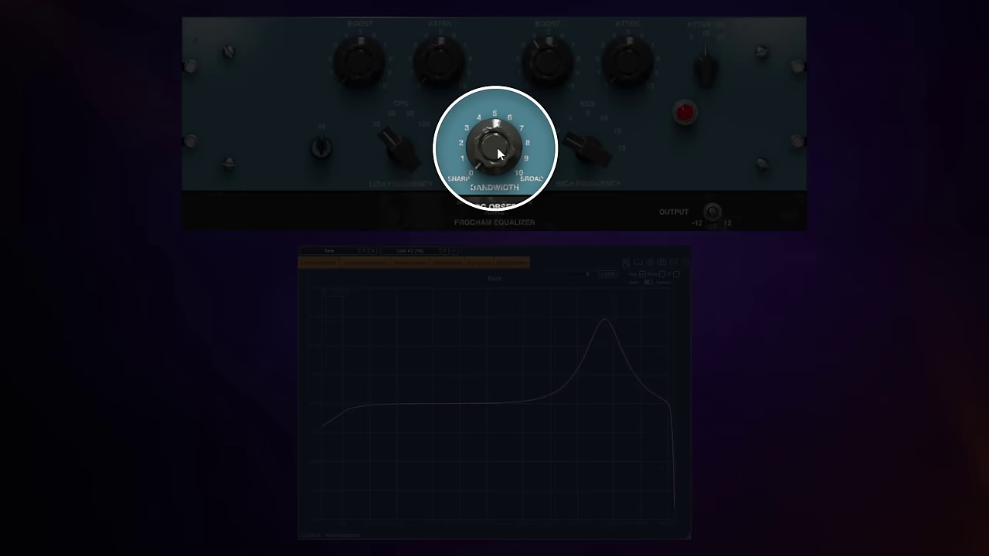
pyautogui.moveTo(497, 148)
pyautogui.mouseDown()
pyautogui.moveTo(497, 186)
pyautogui.moveTo(497, 141)
pyautogui.moveTo(497, 166)
pyautogui.mouseUp()
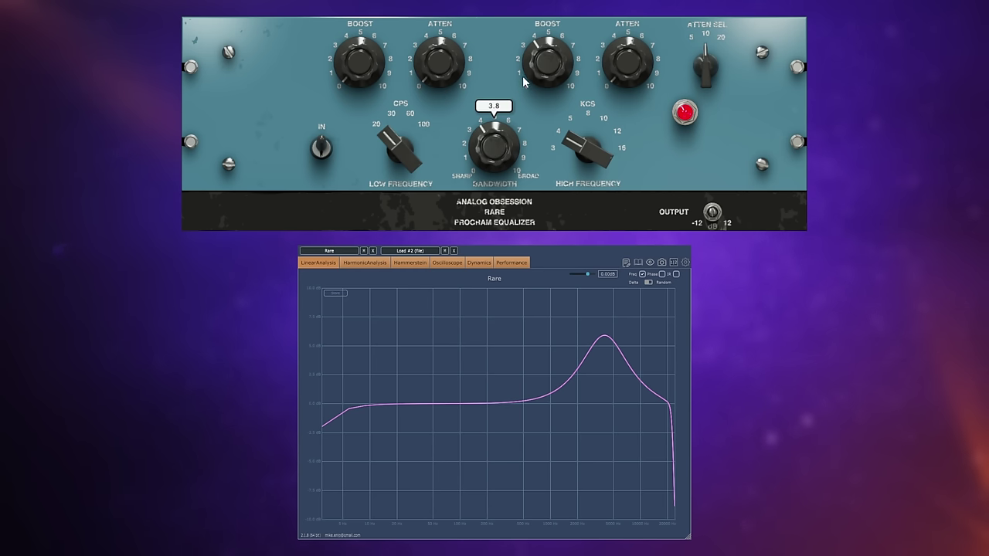
pyautogui.moveTo(547, 62); pyautogui.dragTo(548, 48)
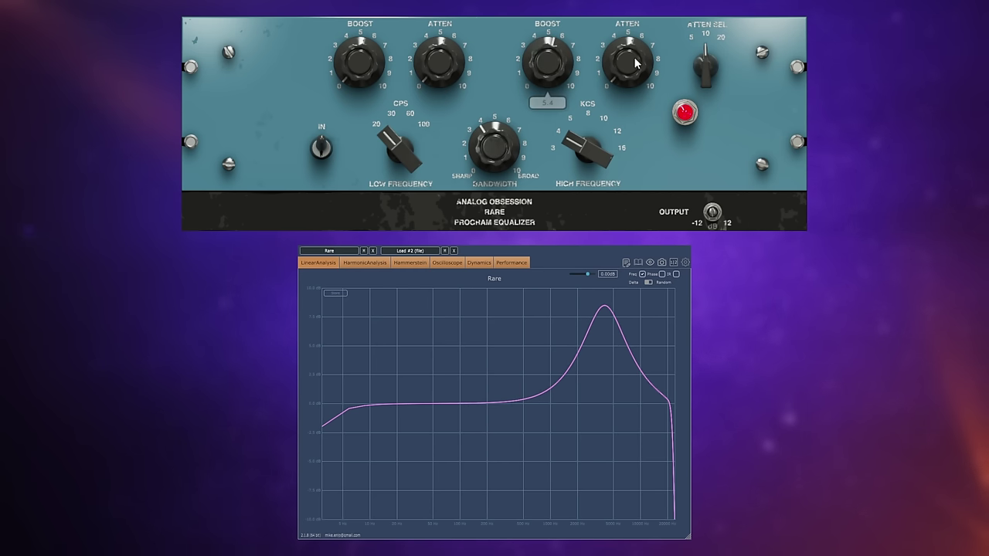
pyautogui.moveTo(627, 62); pyautogui.dragTo(627, 53)
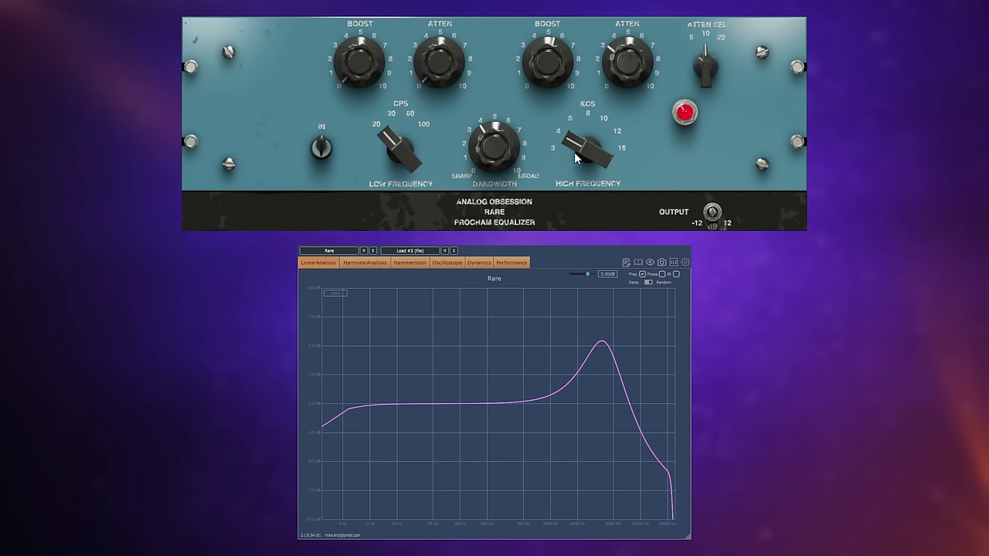
# Try a 10 kHz high boost with 5 kHz attenuation select and high attenuation at 2.8.
pyautogui.moveTo(584, 153); pyautogui.dragTo(584, 147)
pyautogui.moveTo(706, 58); pyautogui.dragTo(706, 66)
pyautogui.moveTo(627, 61); pyautogui.dragTo(627, 58)
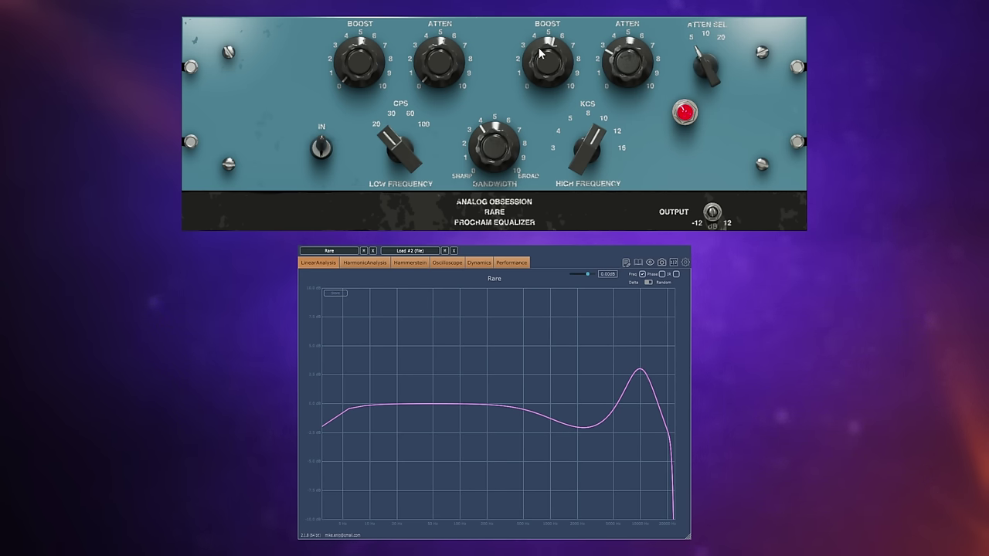
# Lower the high boost frequency, return attenuation select to 10 kHz, and raise high attenuation to 4.2.
pyautogui.moveTo(594, 143); pyautogui.dragTo(594, 164)
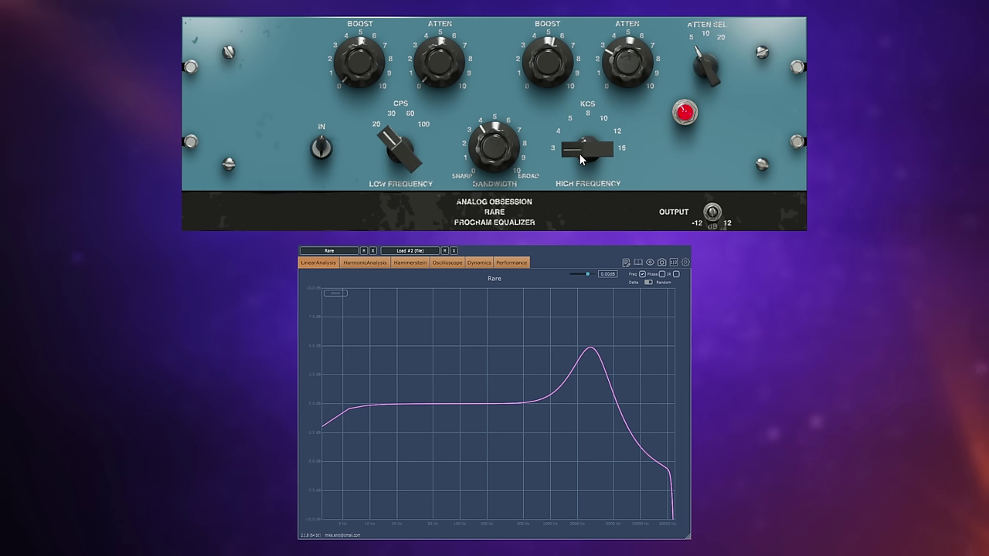
pyautogui.moveTo(706, 68); pyautogui.dragTo(706, 62)
pyautogui.moveTo(627, 62)
pyautogui.mouseDown()
pyautogui.moveTo(626, 50)
pyautogui.moveTo(624, 60)
pyautogui.mouseUp()
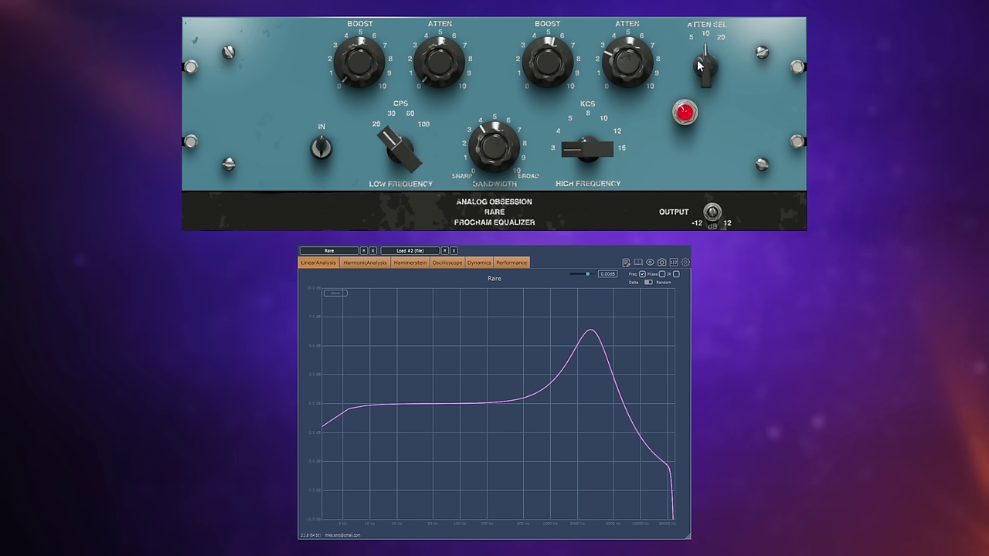
# Turn the treble BOOST knob back to zero so RARE's bands sit near 0.
pyautogui.moveTo(544, 68); pyautogui.dragTo(545, 99)
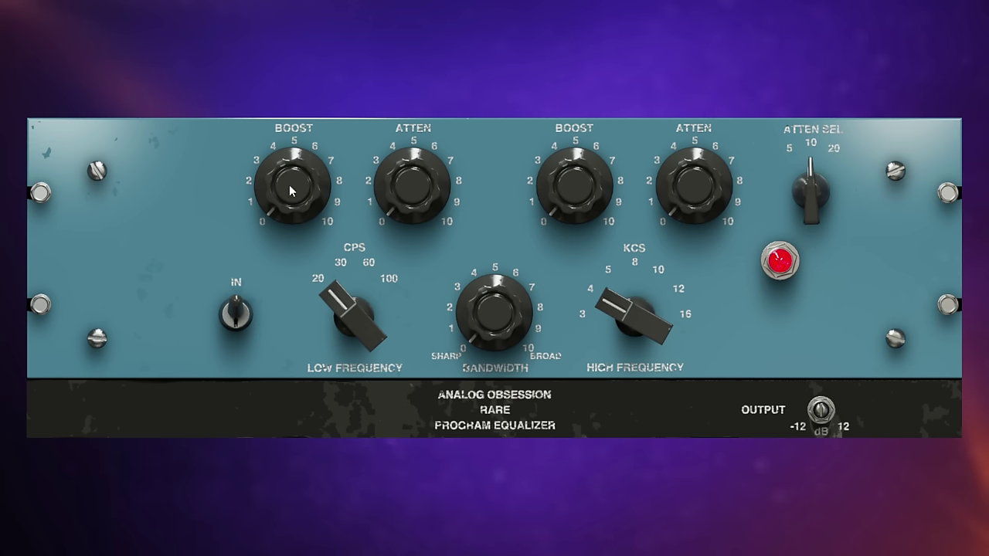
# Boost the low band to about 3.3, then try low ATTEN amounts before returning it to 0.
pyautogui.moveTo(288, 191)
pyautogui.mouseDown()
pyautogui.moveTo(288, 142)
pyautogui.moveTo(315, 187)
pyautogui.moveTo(293, 201)
pyautogui.mouseUp()
pyautogui.moveTo(291, 196); pyautogui.dragTo(292, 158)
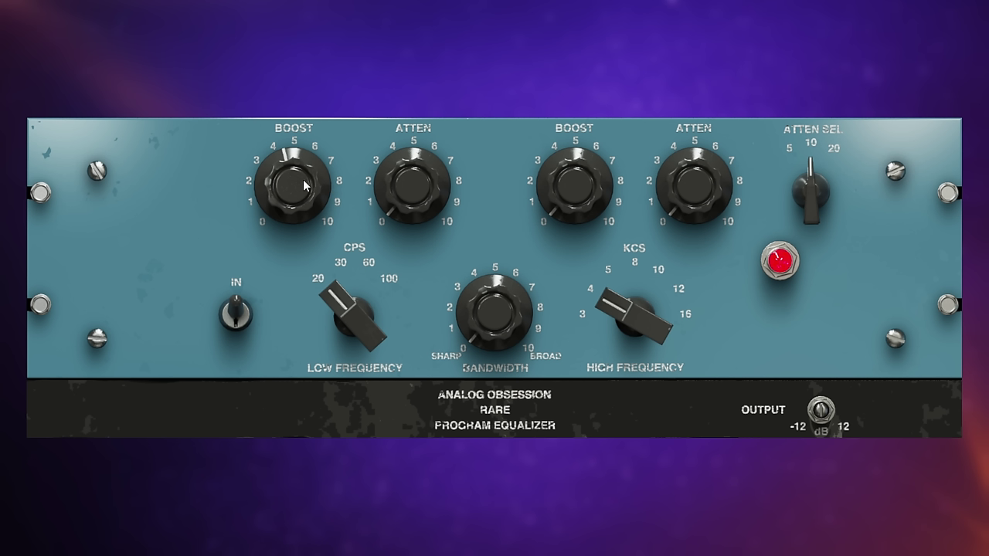
pyautogui.moveTo(304, 186); pyautogui.dragTo(303, 184)
pyautogui.moveTo(397, 189); pyautogui.dragTo(397, 151)
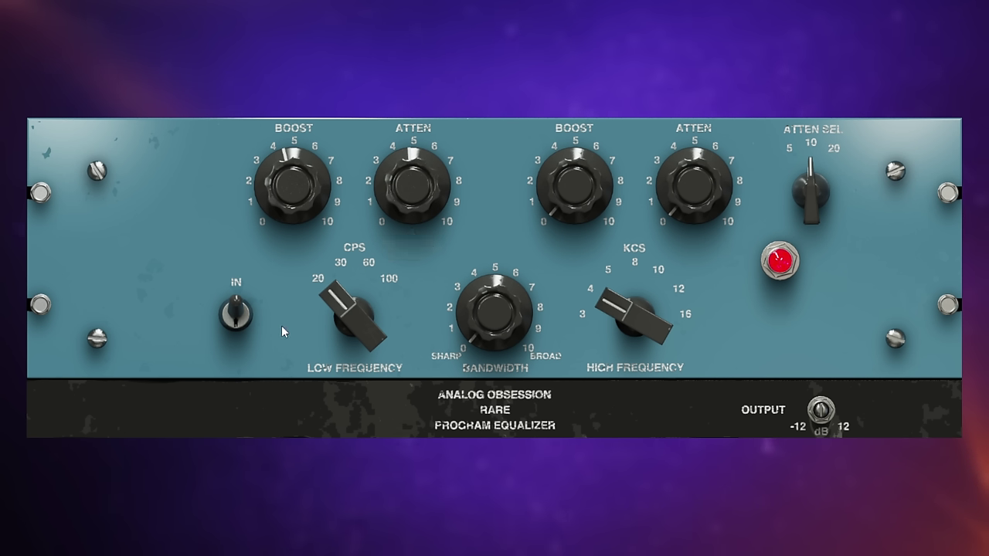
pyautogui.moveTo(404, 205)
pyautogui.mouseDown()
pyautogui.moveTo(403, 242)
pyautogui.moveTo(403, 209)
pyautogui.mouseUp()
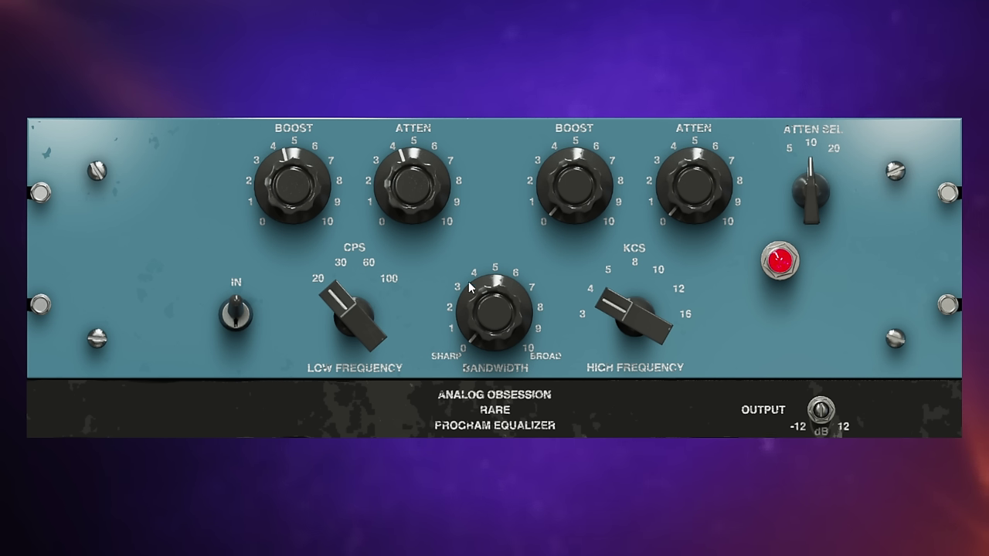
# Boost highs at 8 kHz to 6.0 with about 1.8 attenuation at 5 kHz and broader bandwidth.
pyautogui.moveTo(626, 309)
pyautogui.mouseDown()
pyautogui.moveTo(626, 279)
pyautogui.moveTo(626, 309)
pyautogui.mouseUp()
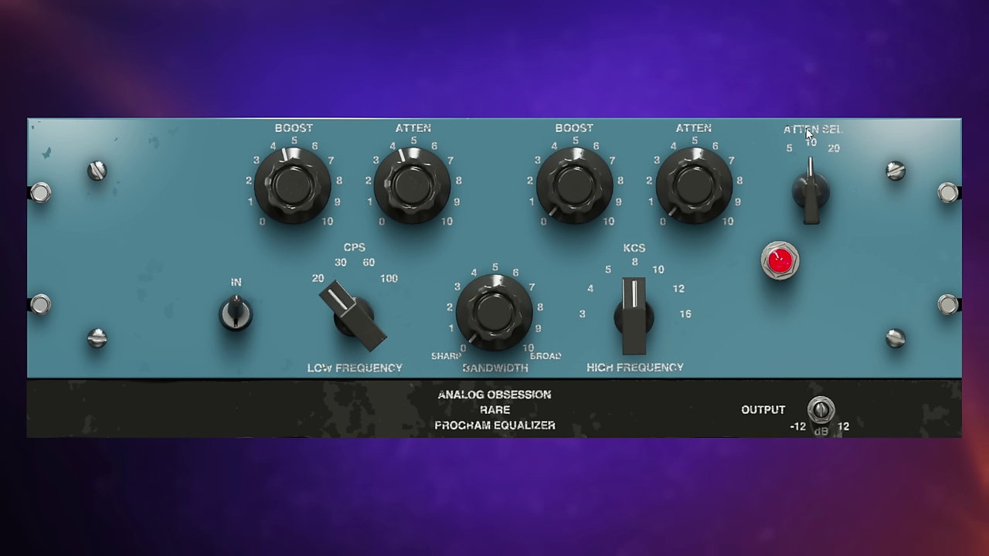
pyautogui.click(813, 182)
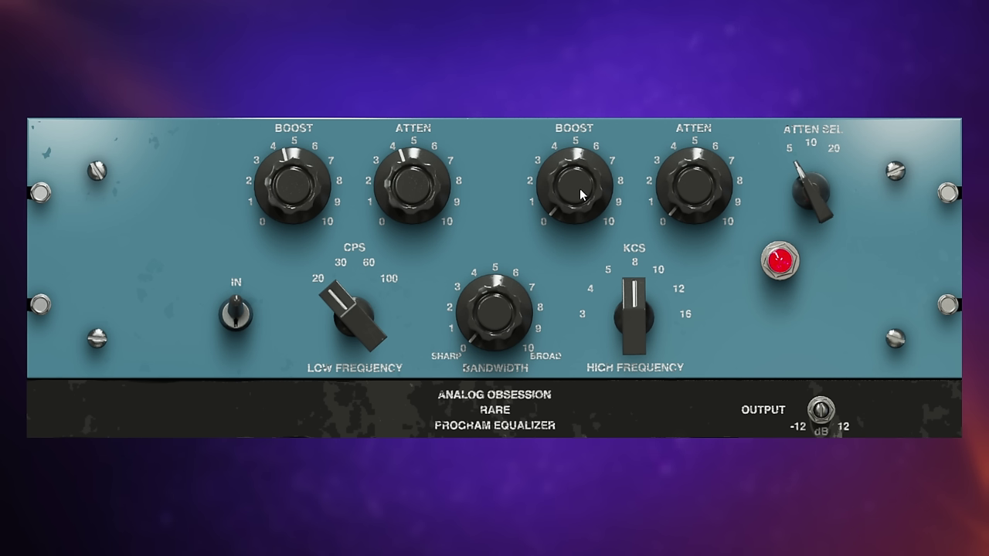
pyautogui.moveTo(581, 194); pyautogui.dragTo(582, 116)
pyautogui.moveTo(688, 192); pyautogui.dragTo(689, 144)
pyautogui.moveTo(459, 313); pyautogui.dragTo(460, 205)
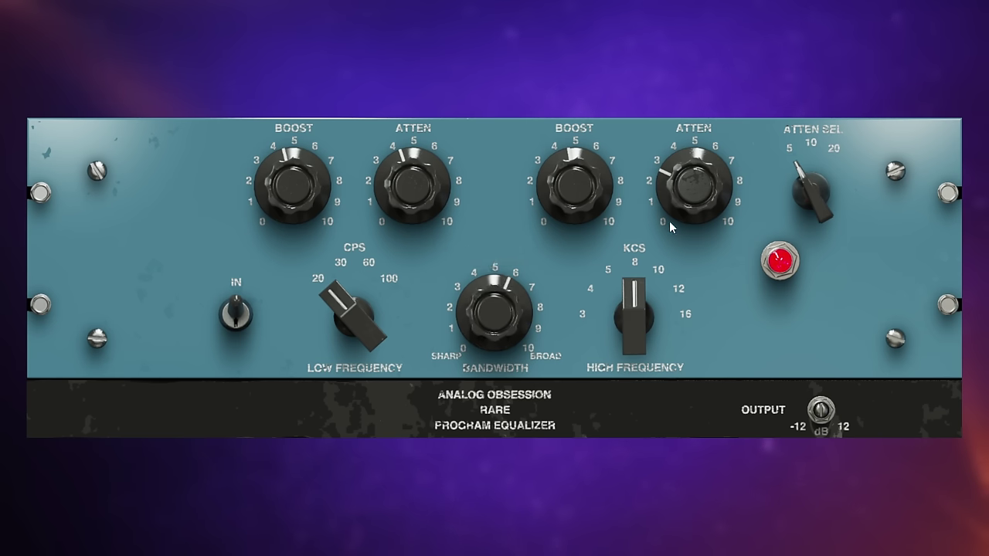
pyautogui.moveTo(676, 207); pyautogui.dragTo(677, 227)
pyautogui.moveTo(594, 185); pyautogui.dragTo(594, 156)
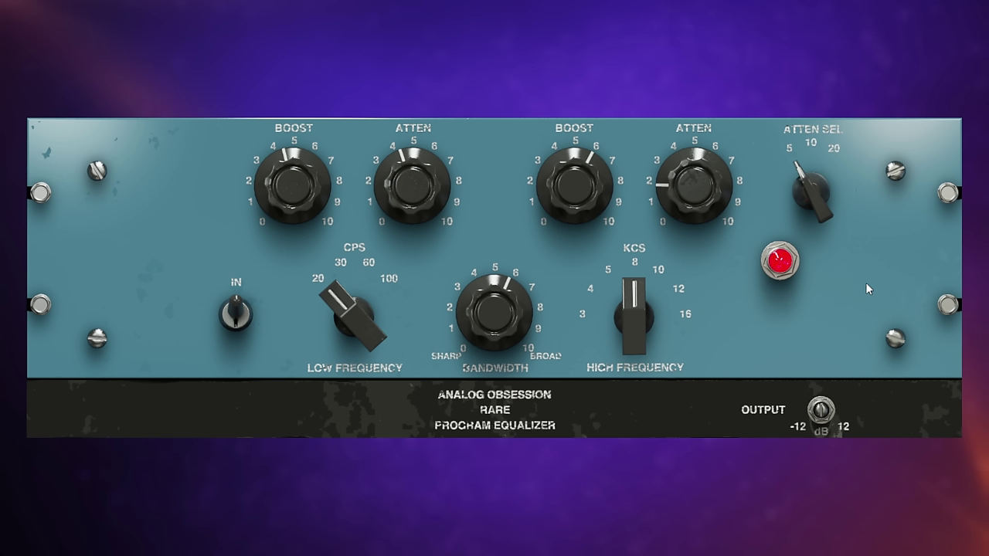